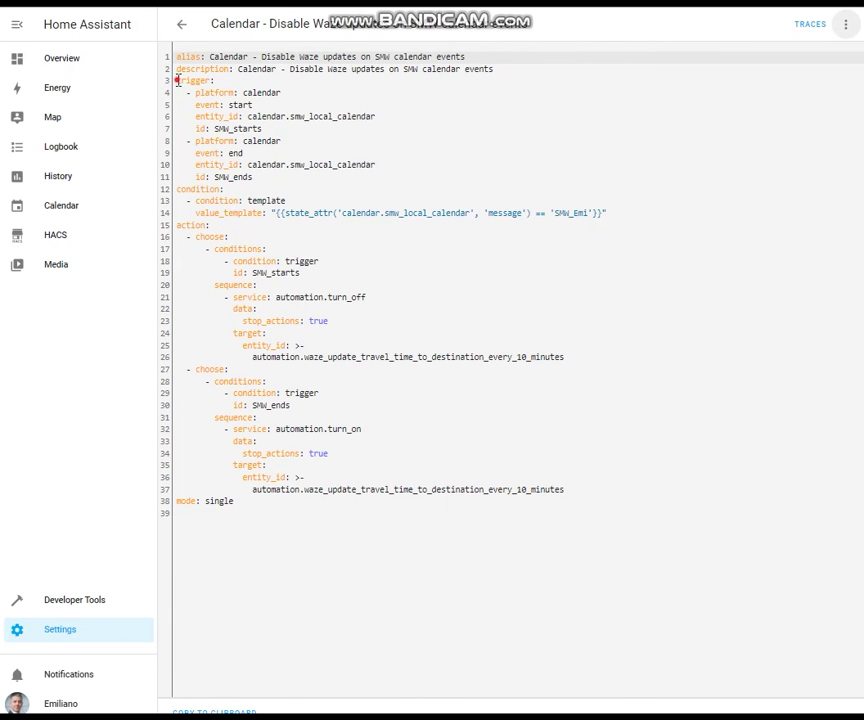
left_click_drag(175, 80, 357, 184)
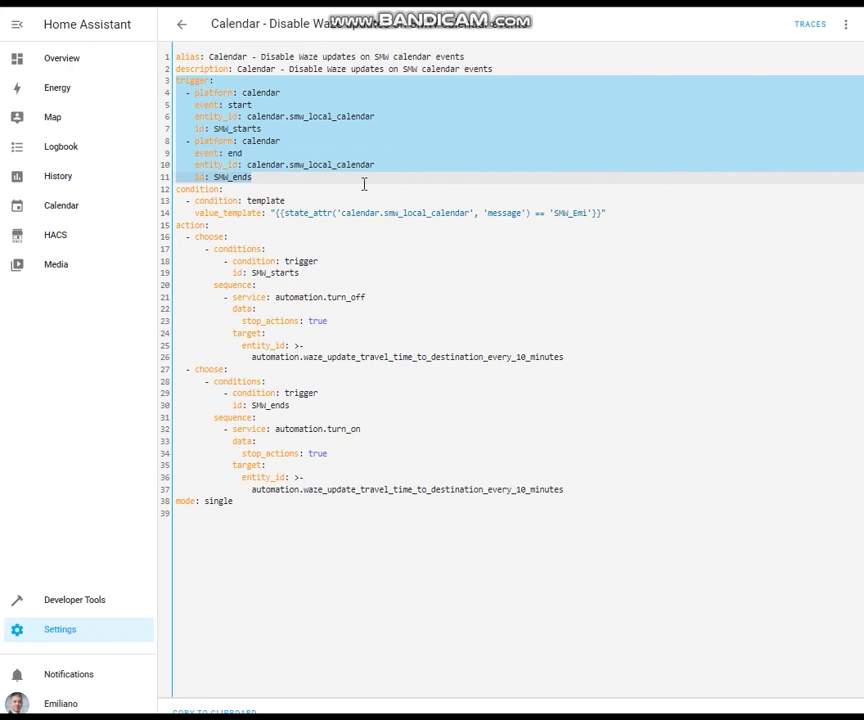
left_click(337, 126)
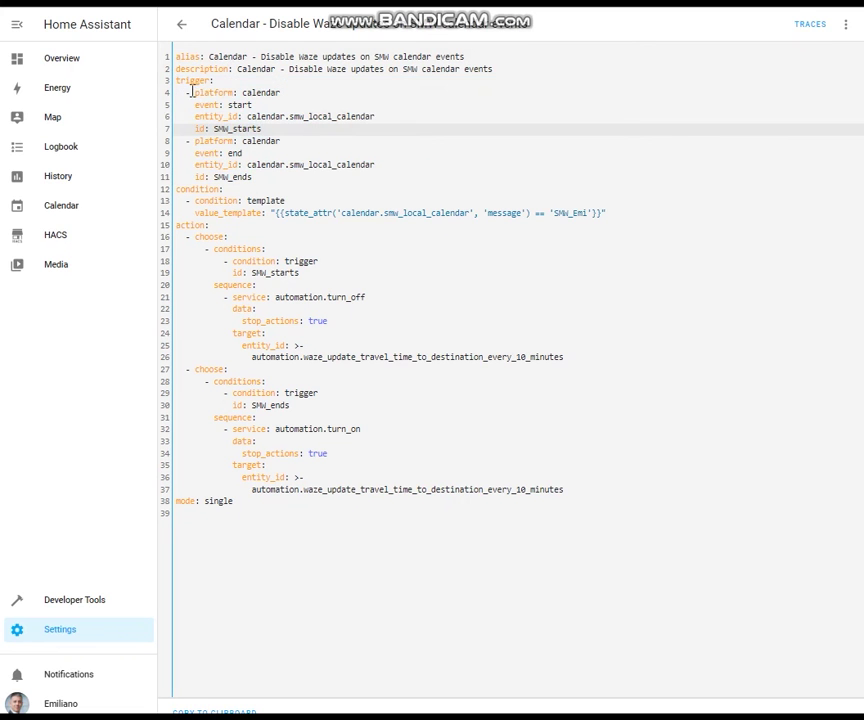
left_click(190, 92)
left_click(268, 128, "shift")
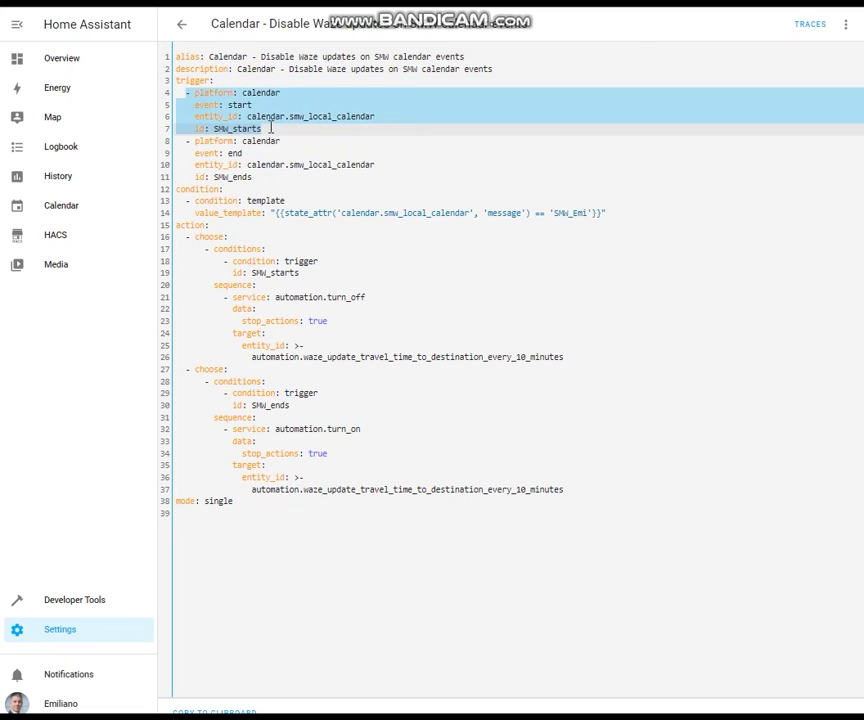
left_click(184, 141)
left_click(317, 173, "shift")
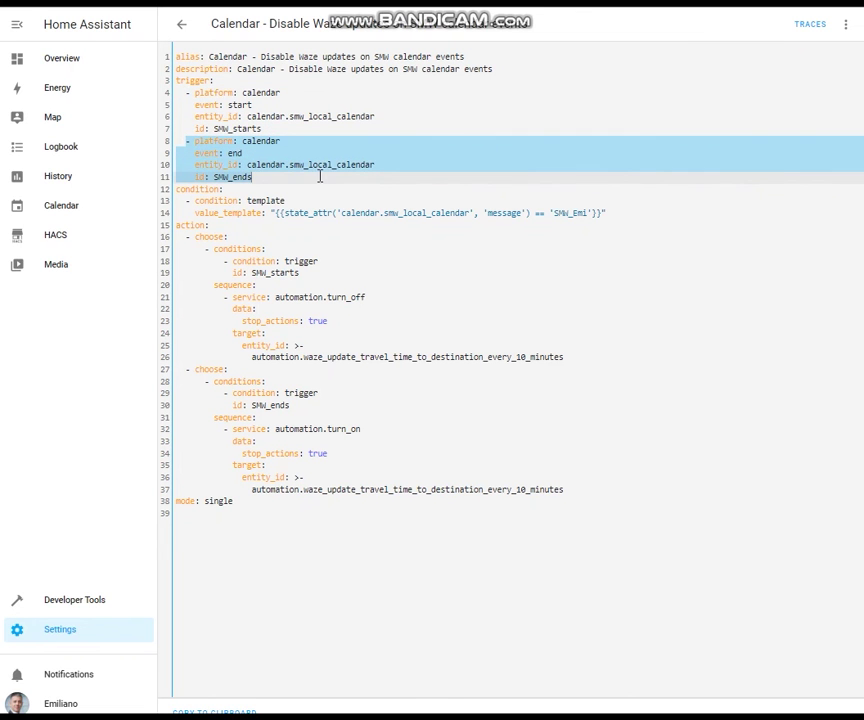
left_click(293, 176)
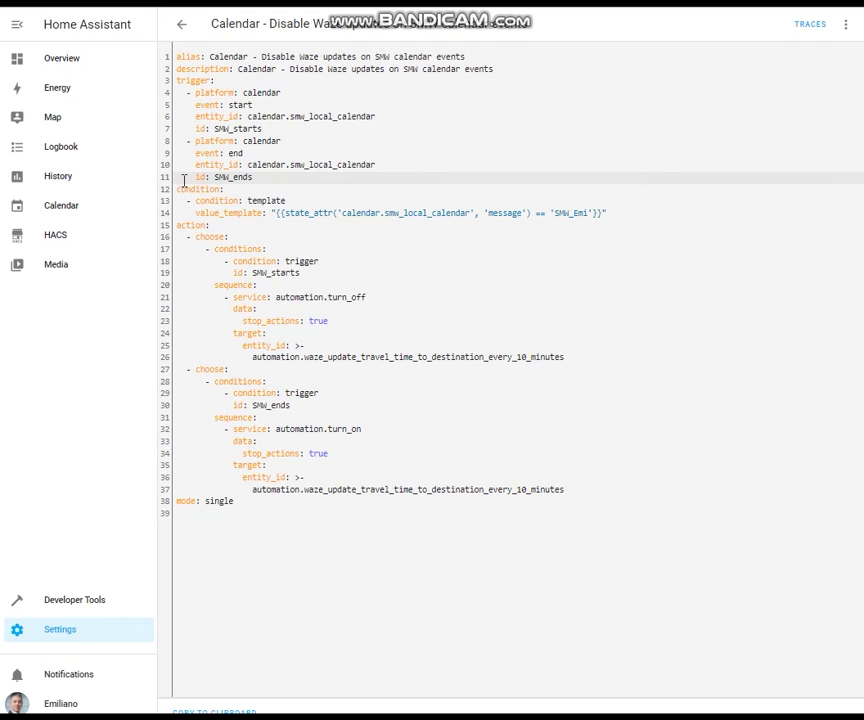
left_click_drag(177, 189, 620, 220)
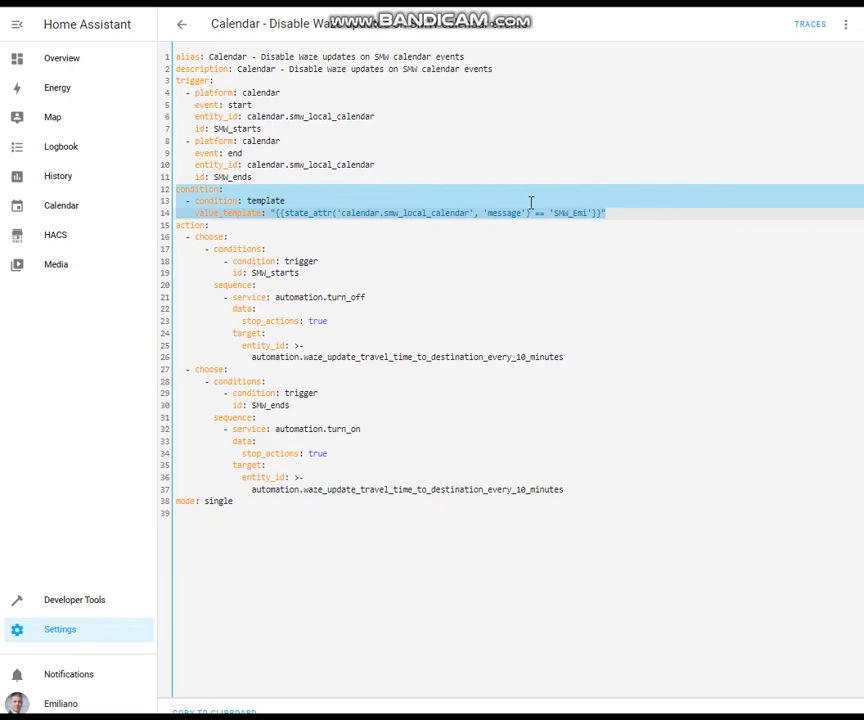
left_click(581, 213)
left_click(714, 673)
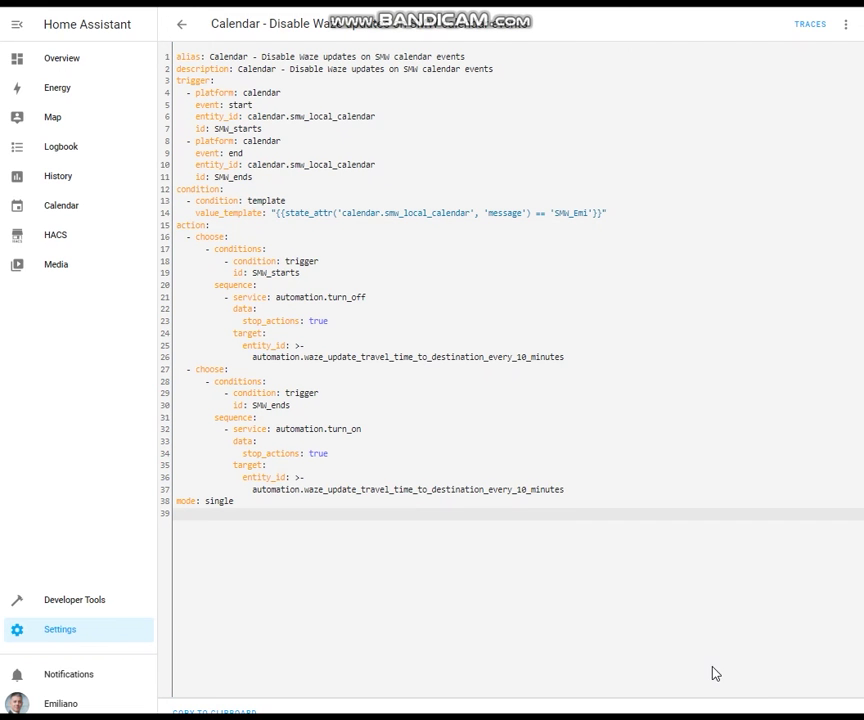
left_click_drag(176, 225, 741, 494)
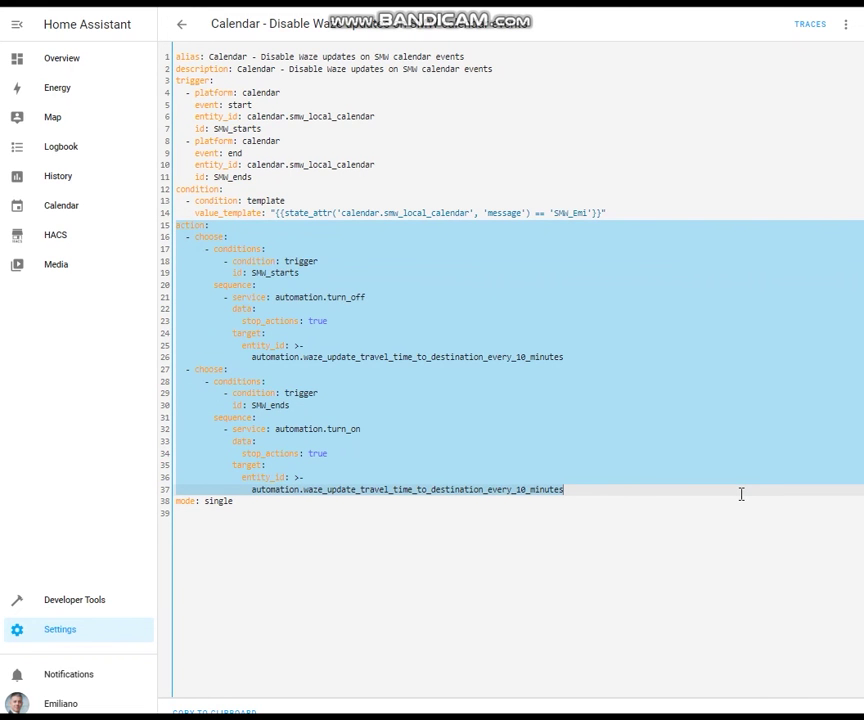
left_click(303, 321)
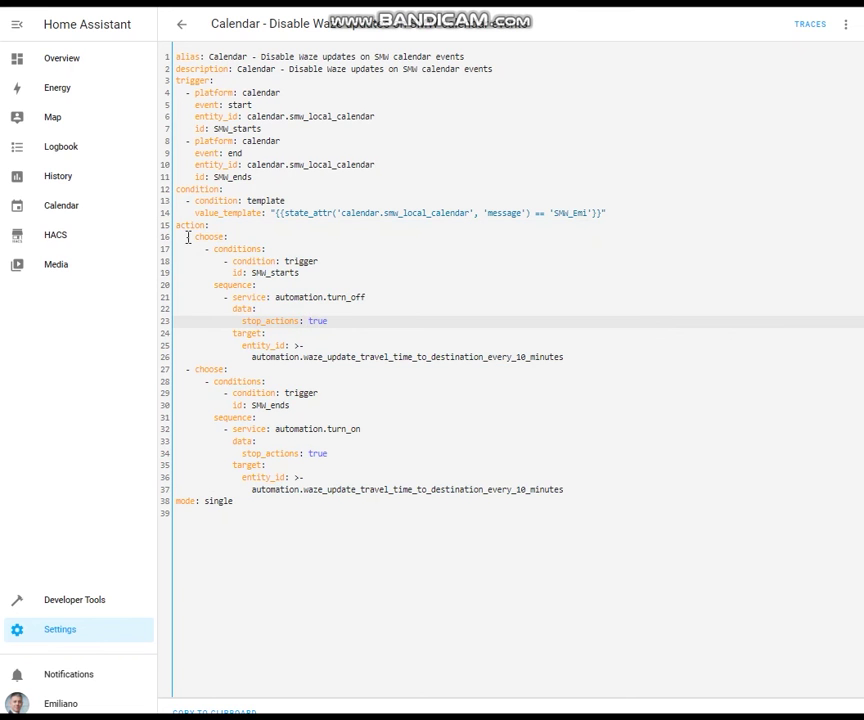
left_click_drag(185, 240, 698, 357)
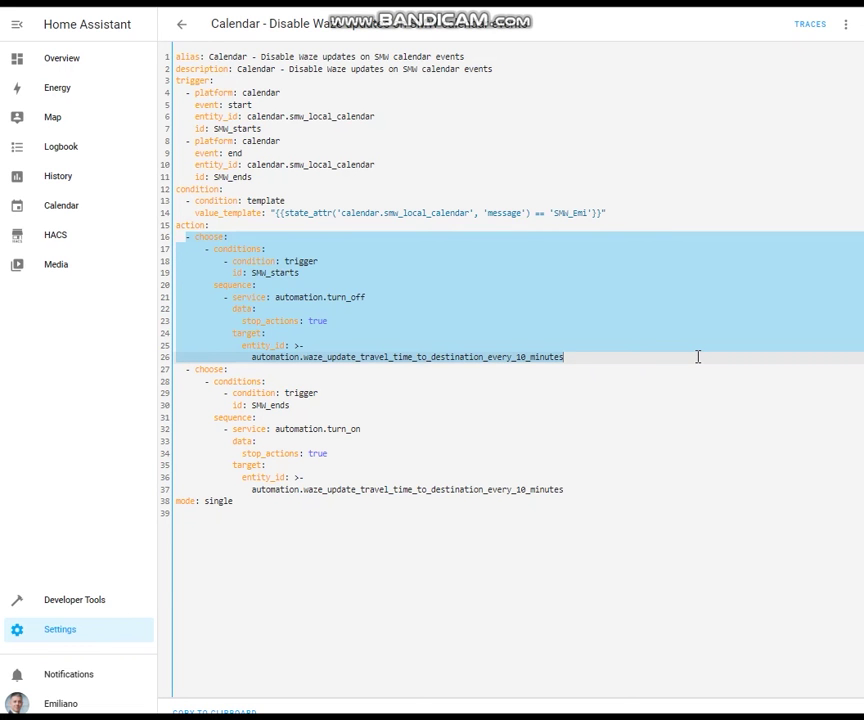
left_click(352, 313)
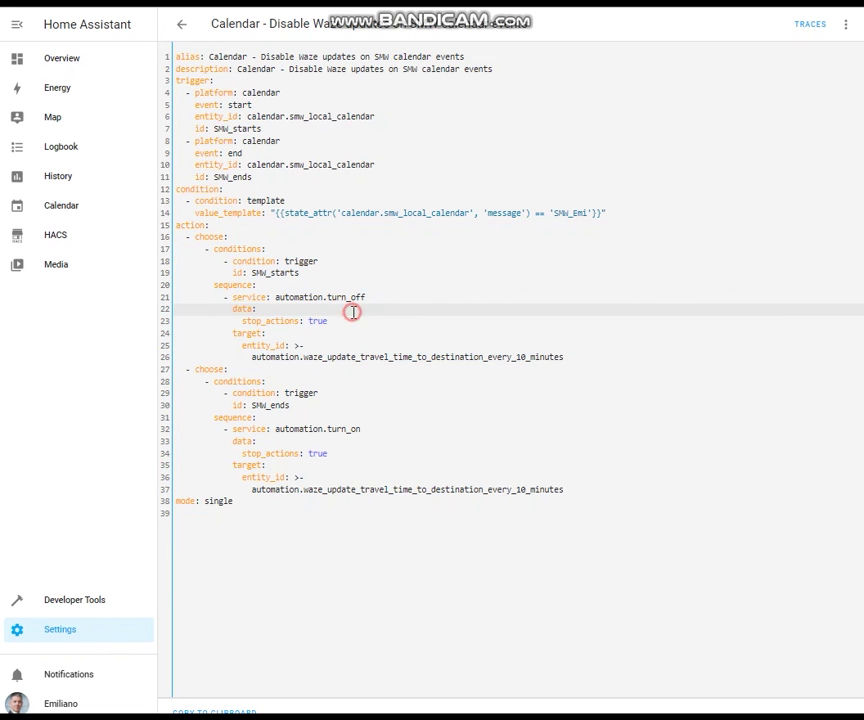
left_click_drag(187, 369, 575, 492)
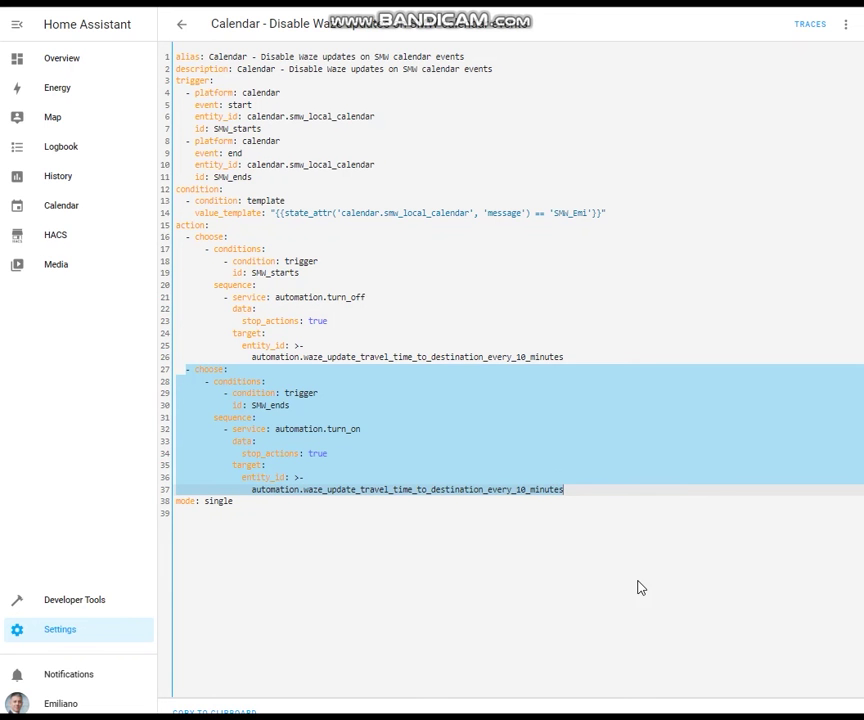
left_click(739, 673)
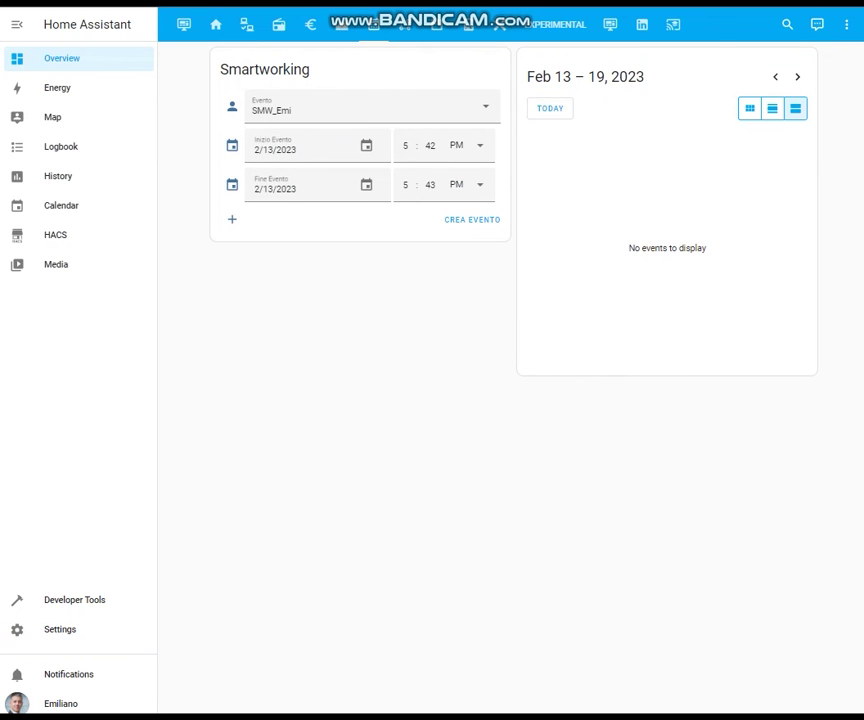
Create a Smartworking calendar event from 5:52 to 5:53 PM and show today's events.
key("super+alt+d")
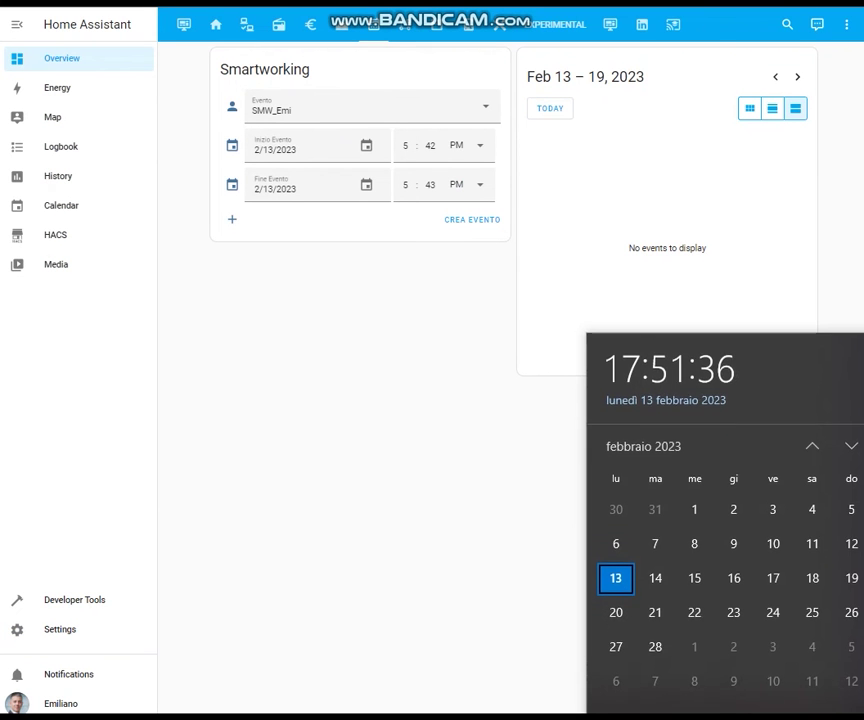
left_click(430, 146)
type("52")
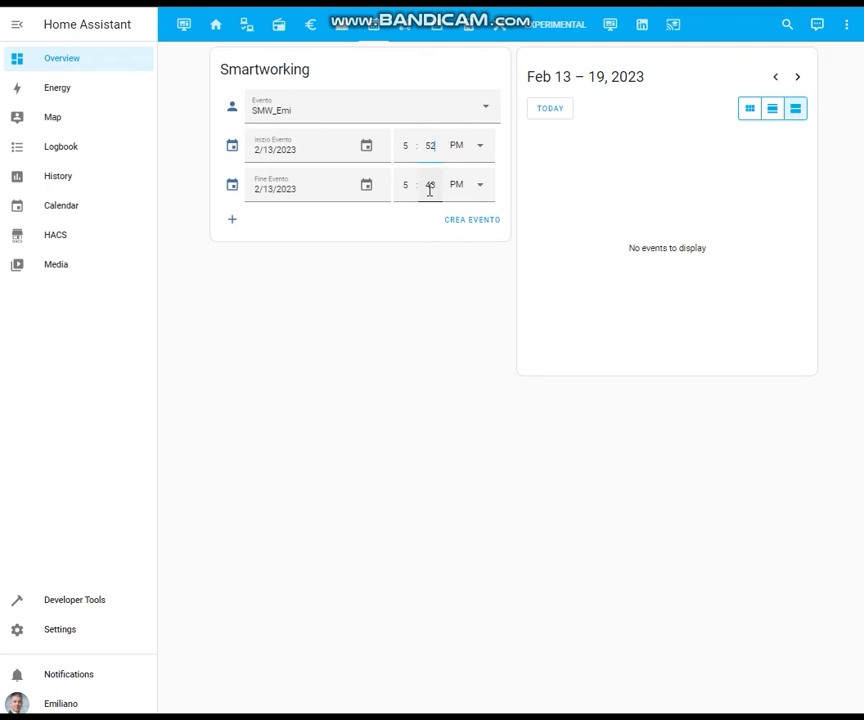
left_click(410, 187)
left_click(432, 184)
type("53")
left_click(466, 223)
left_click(553, 112)
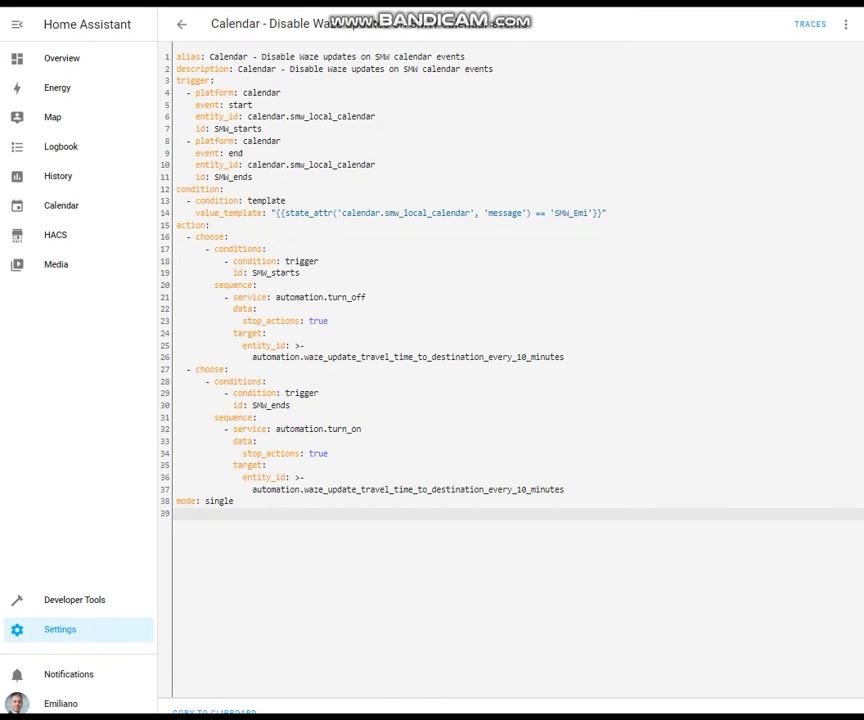
Check the system clock, reading 17:52, while the Waze-disabling automation's YAML is shown.
key("super+alt+d")
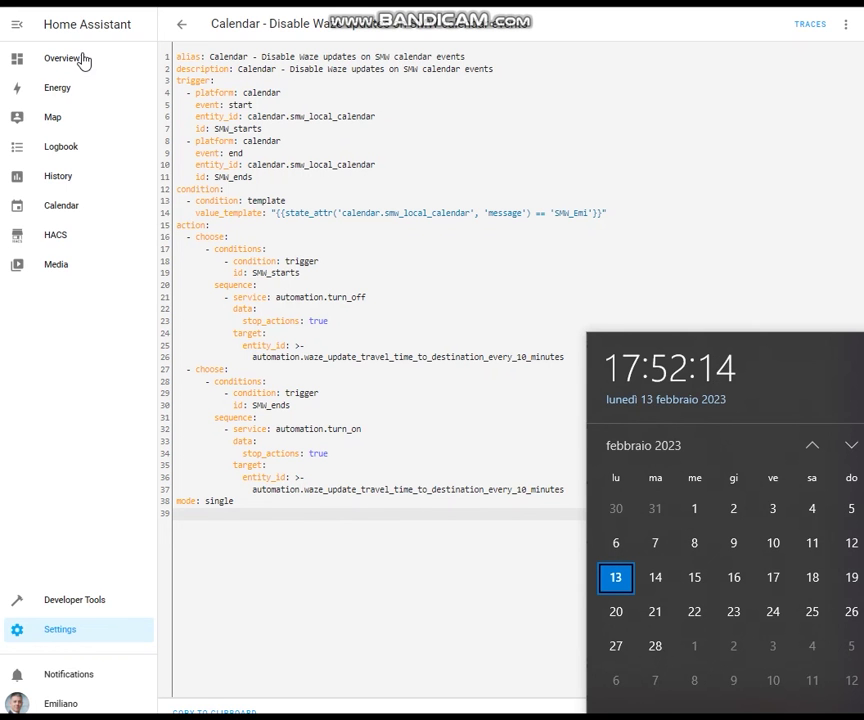
Search automations for 'waze' and inspect the Waze travel time every 10 minutes automation's menu.
left_click(181, 33)
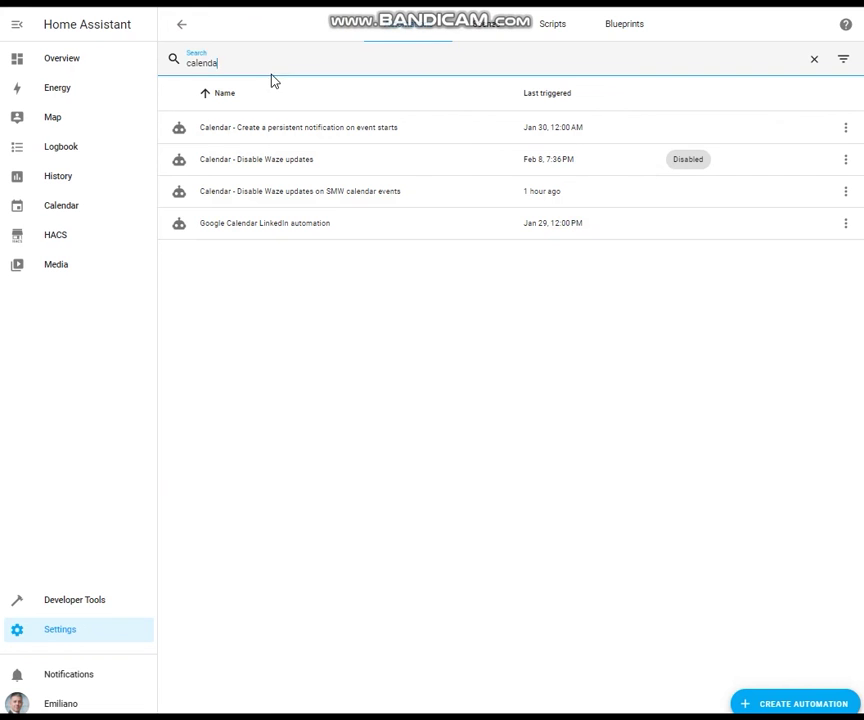
left_click_drag(261, 64, 79, 91)
type("waze")
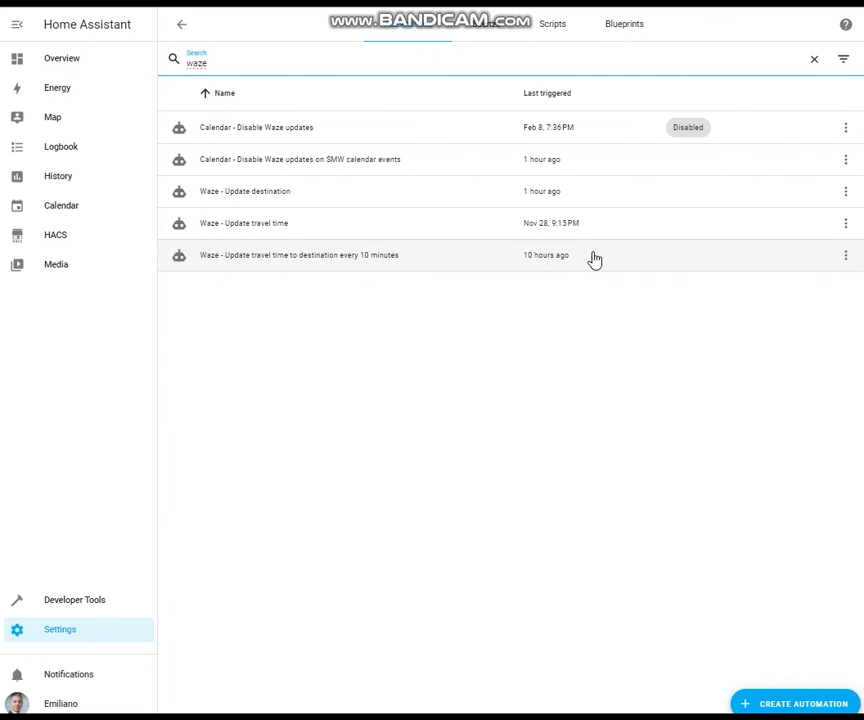
left_click(433, 266)
left_click(846, 26)
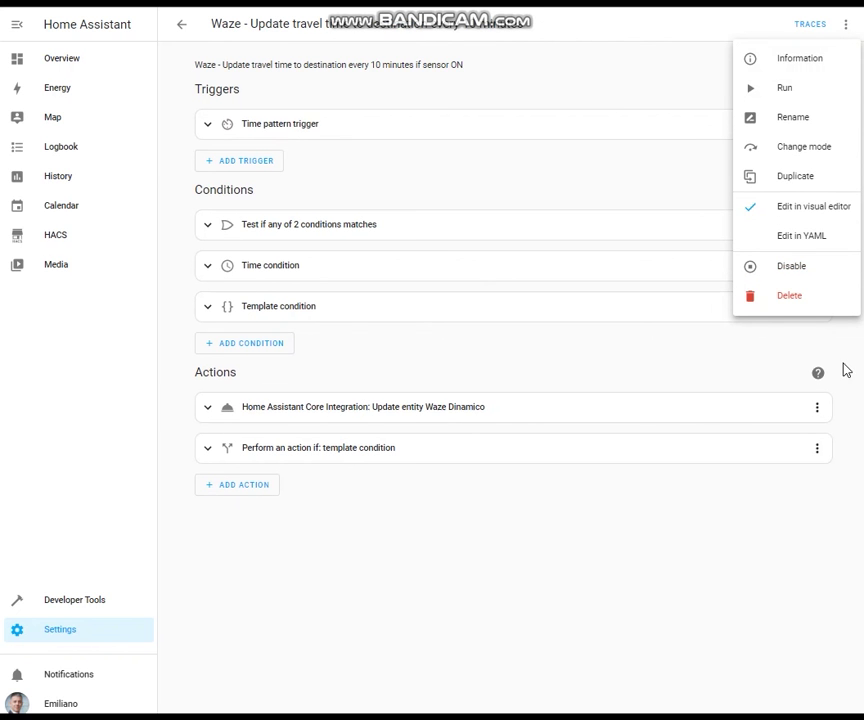
left_click(715, 587)
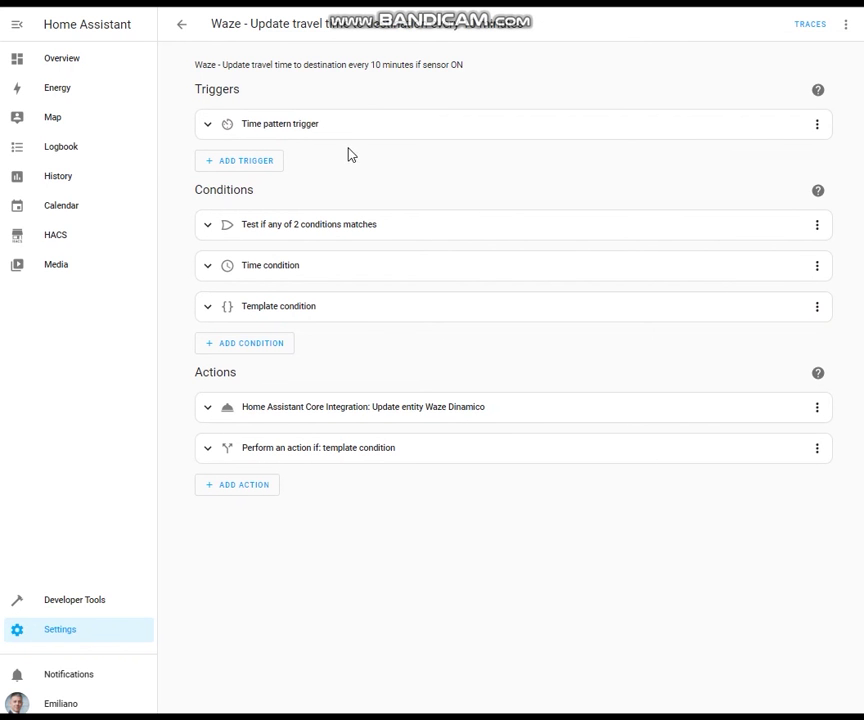
Return to the automations list and filter it by 'calendar'.
left_click(182, 28)
double_click(251, 69)
type("calendar")
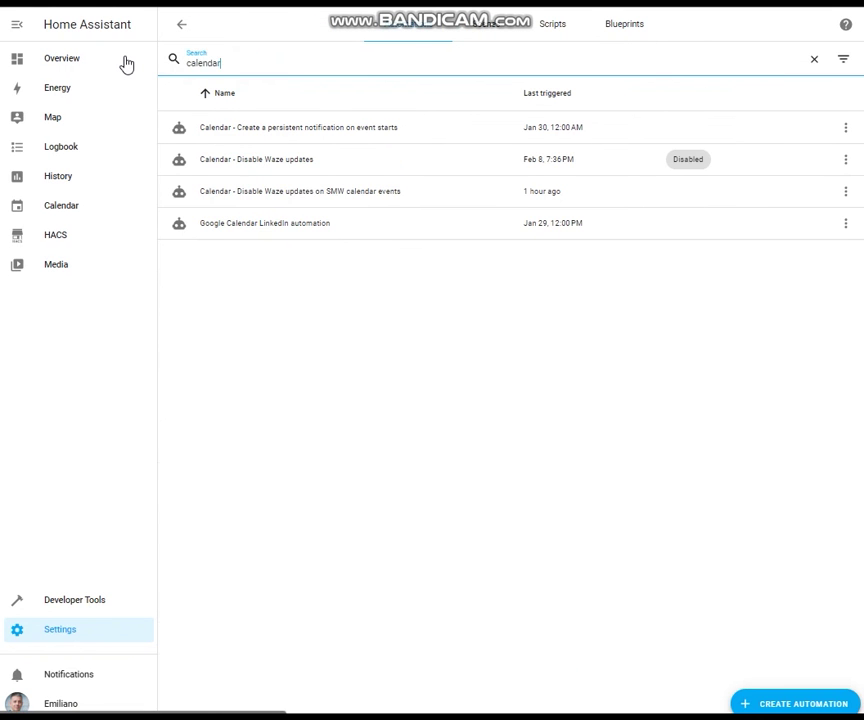
Show 'Calendar - Disable Waze updates on SMW calendar events' in YAML and check the clock.
left_click(443, 200)
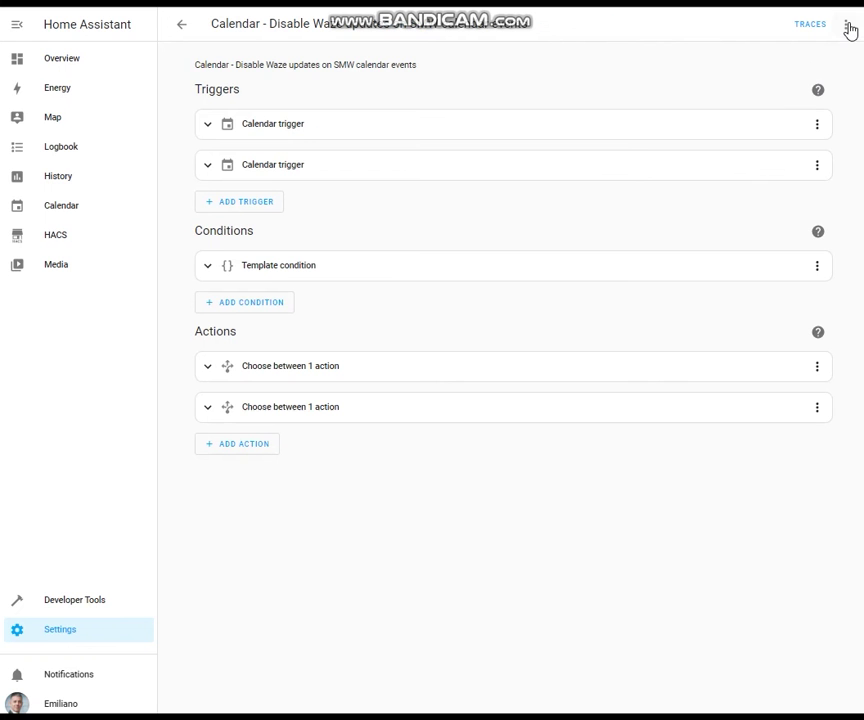
left_click(847, 27)
left_click(806, 235)
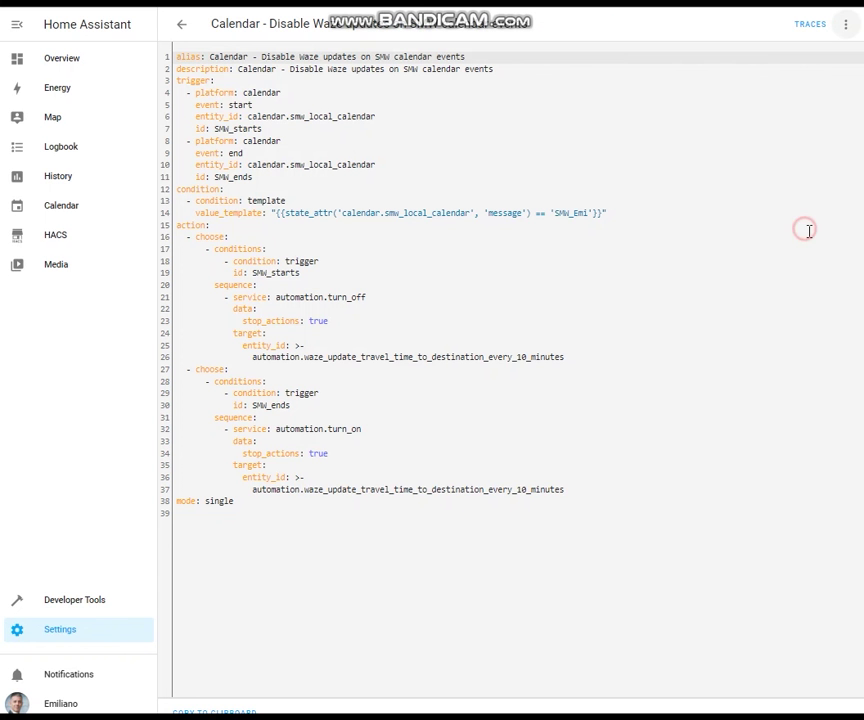
key("super+alt+d")
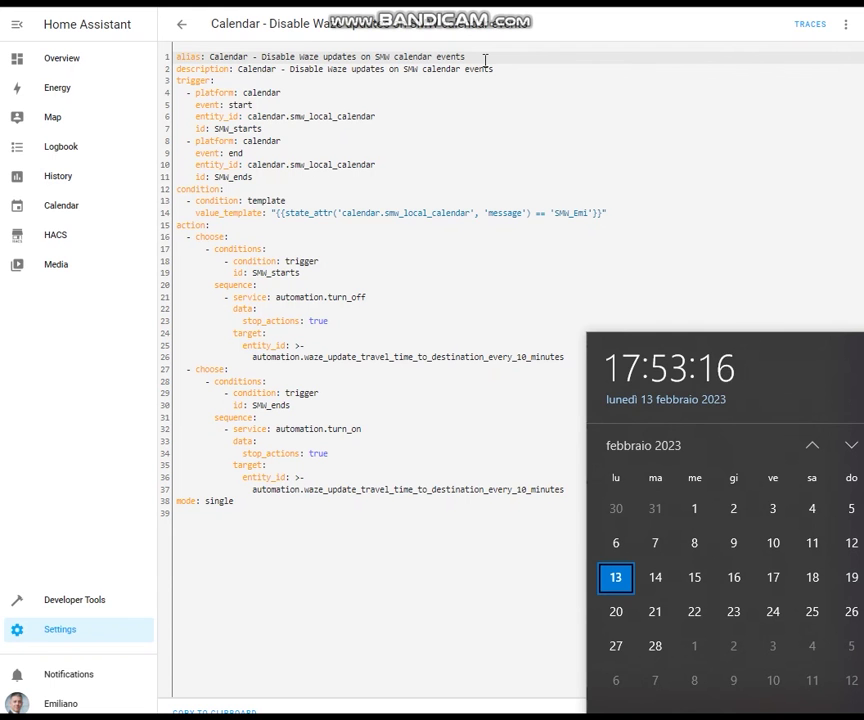
left_click(512, 598)
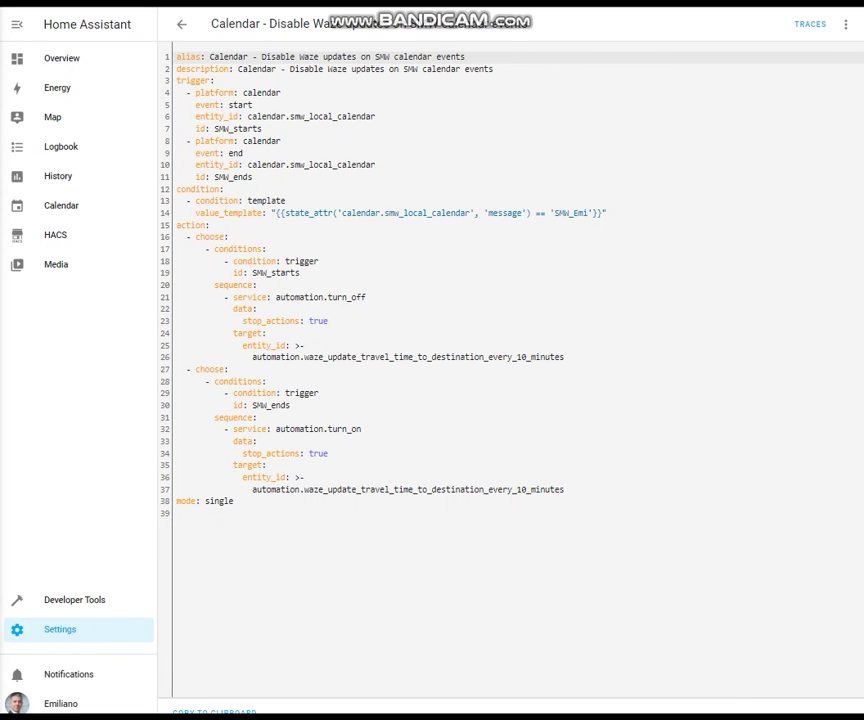